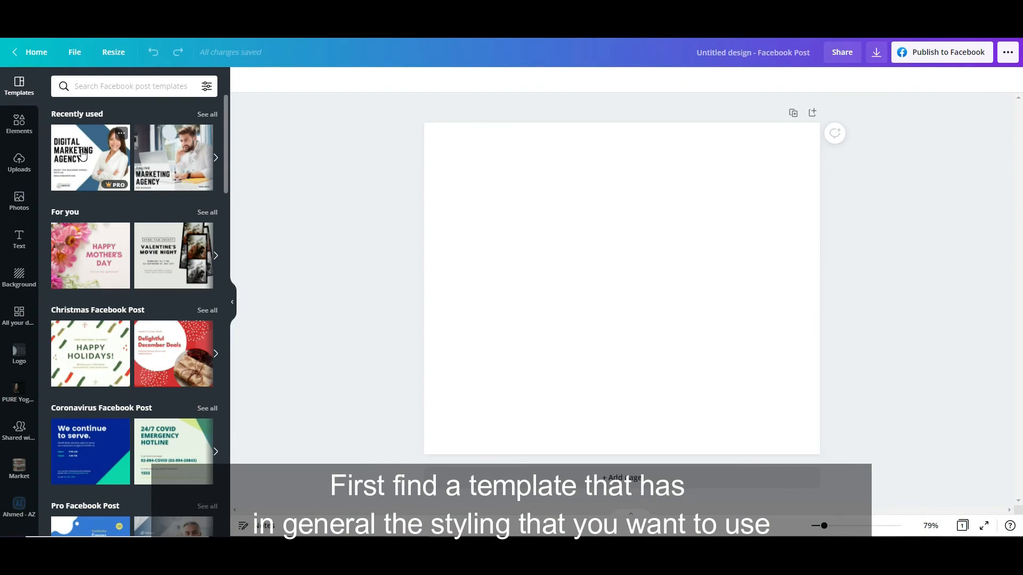
- Apply the Digital Marketing Agency template and add the pink-top portrait from the santosha folder's images
left_click(82, 154)
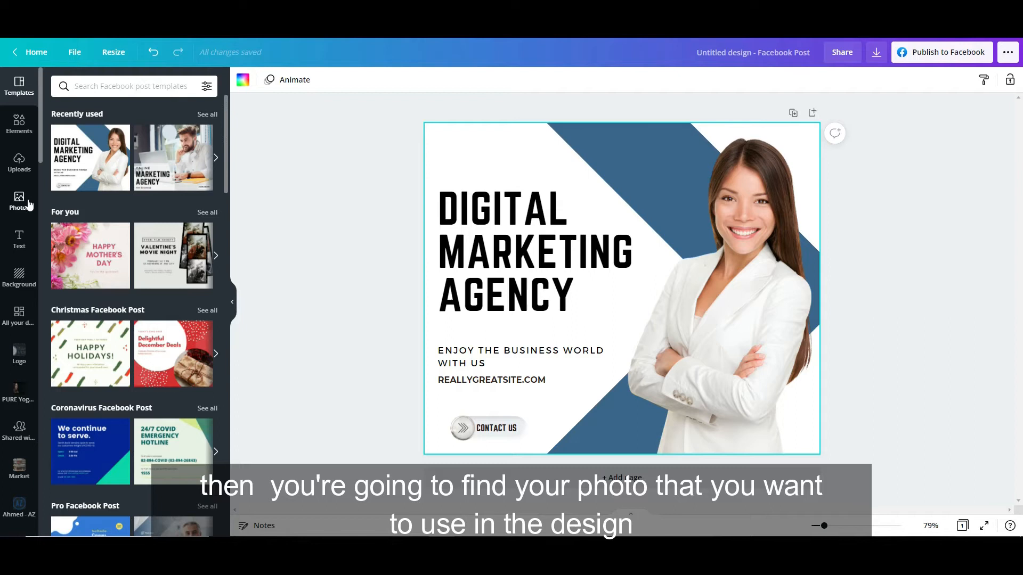
left_click_drag(40, 151, 40, 516)
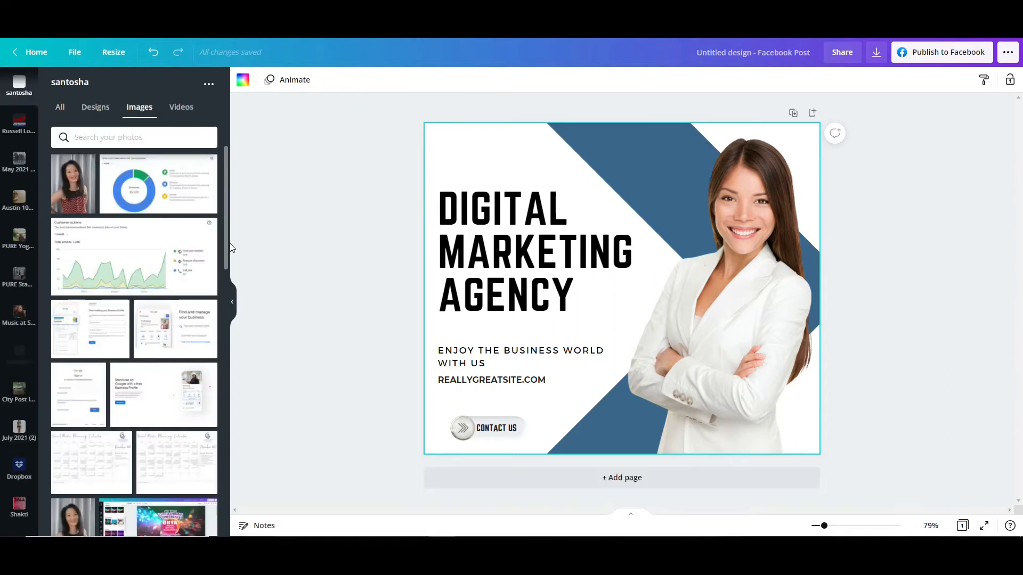
left_click_drag(228, 244, 227, 394)
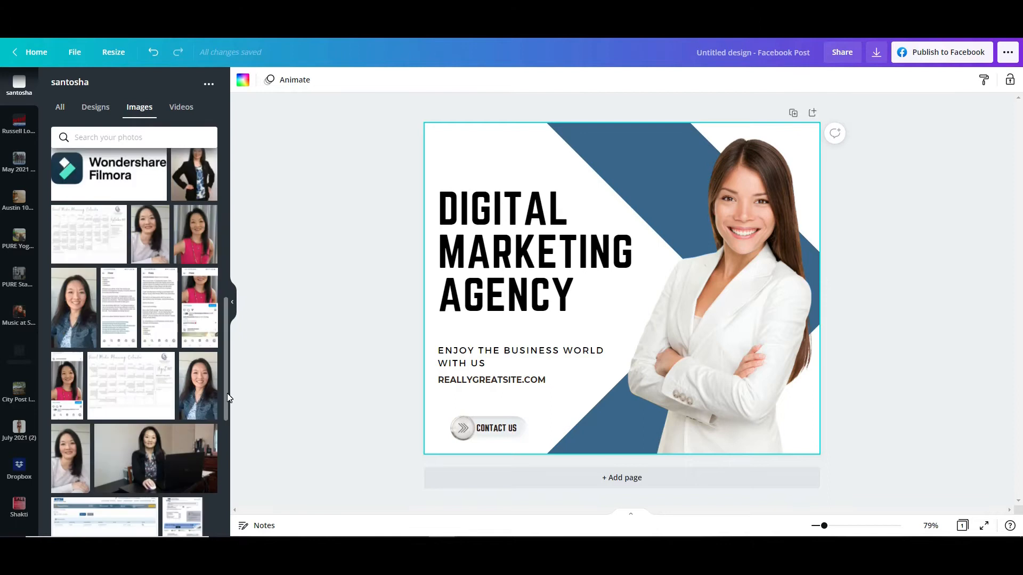
left_click_drag(196, 234, 682, 232)
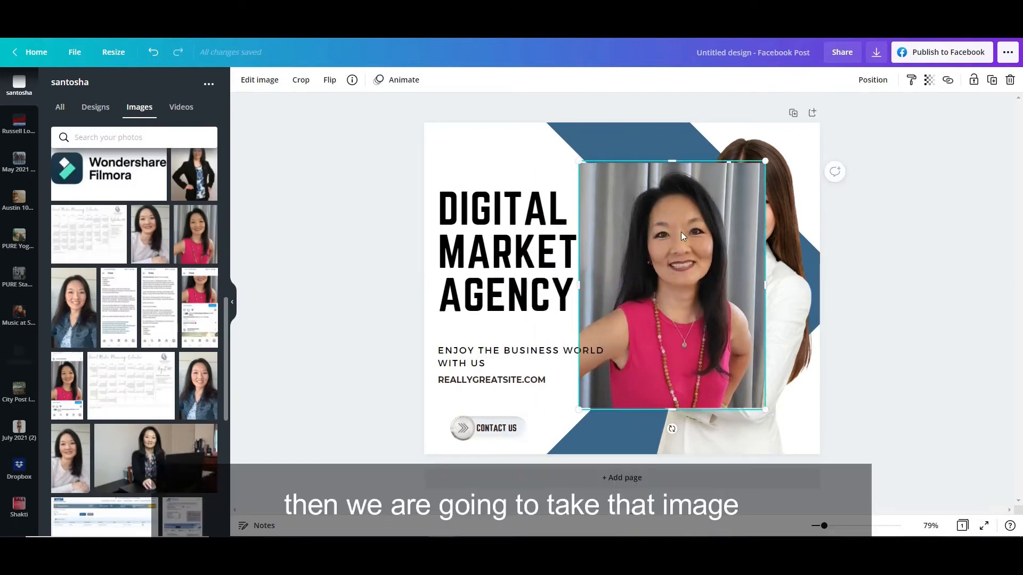
- Remove the portrait's background with the Background Remover, check the Restore brush and finish the touch-up
left_click(266, 81)
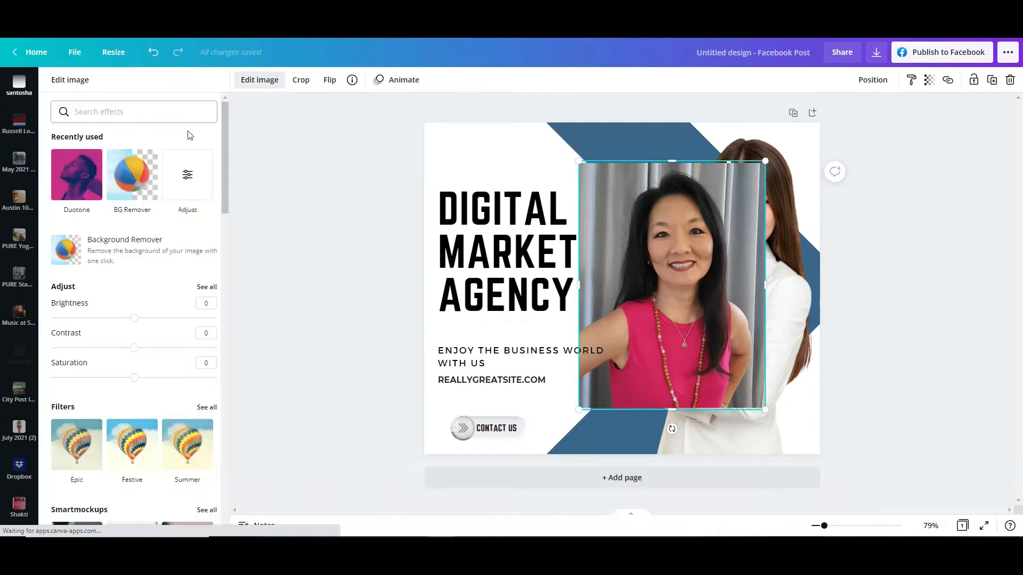
left_click(123, 249)
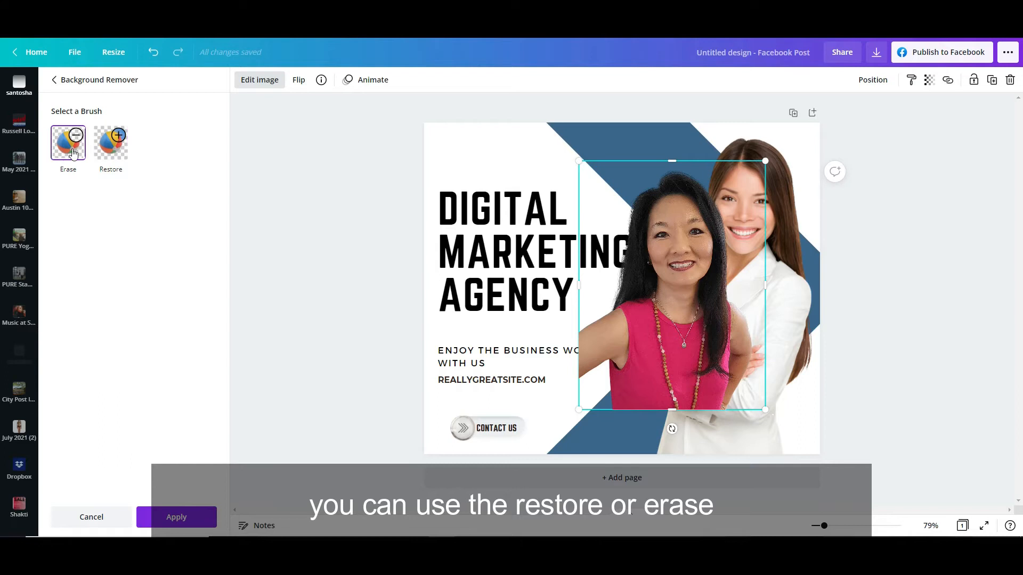
left_click(110, 145)
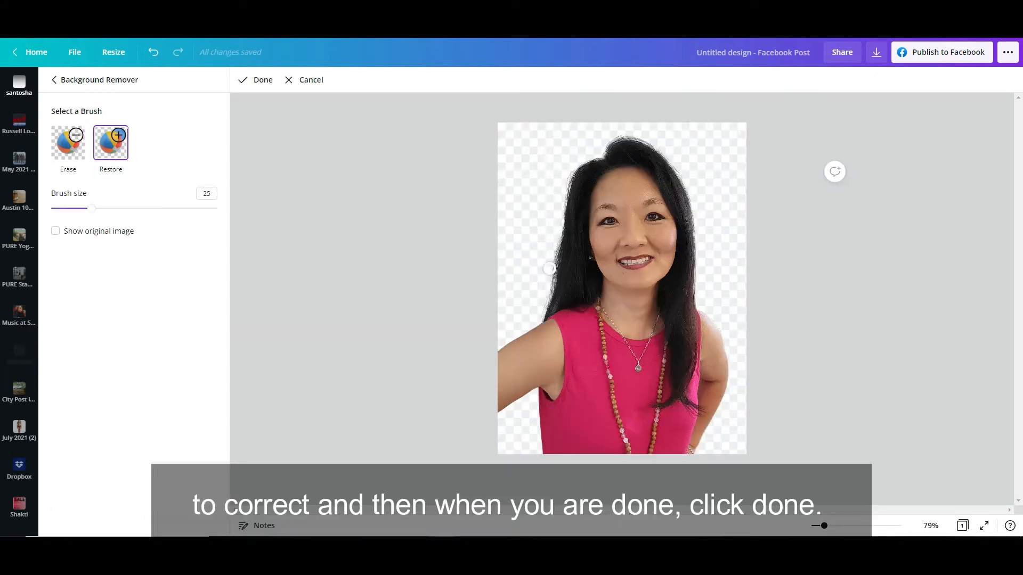
left_click(265, 85)
- Move the cut-out portrait to the design's lower-left corner and delete the template's photo of the woman in white
mouse_move(682, 346)
left_mouse_down()
mouse_move(636, 375)
mouse_move(541, 401)
left_mouse_up()
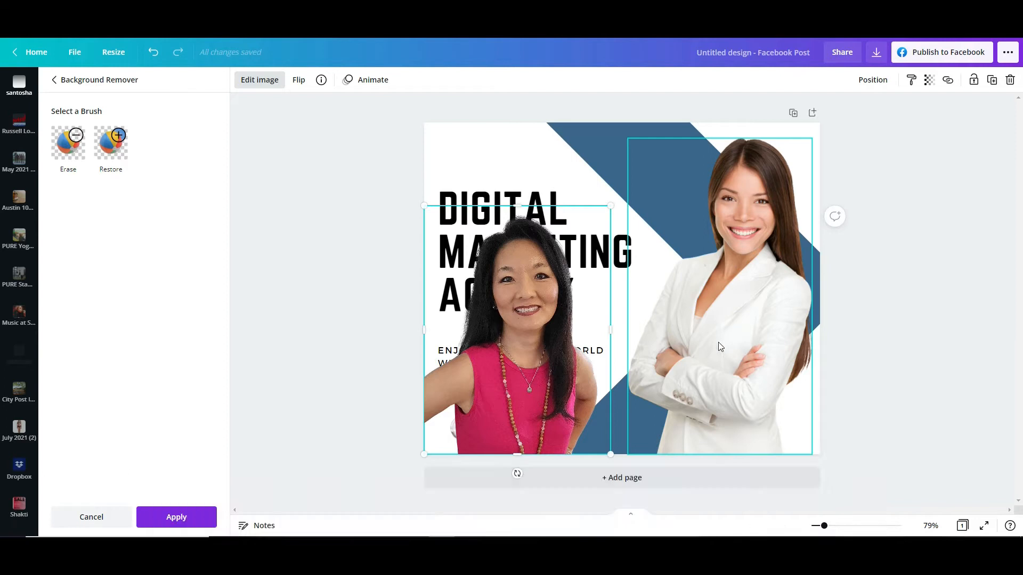
left_click(720, 347)
key("Delete")
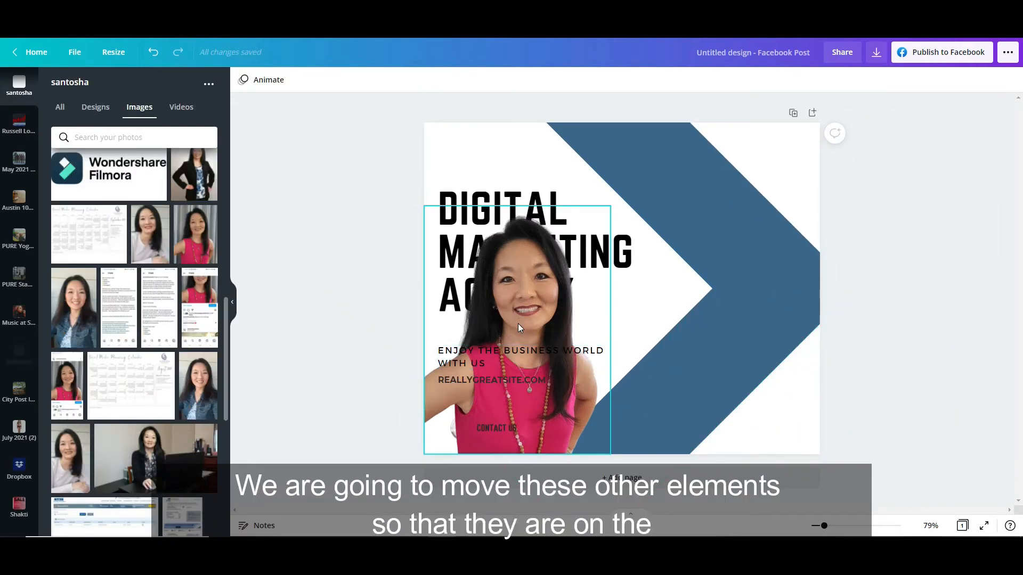
- Move the headline, tagline and website text to the right half of the design
left_click_drag(528, 279, 676, 257)
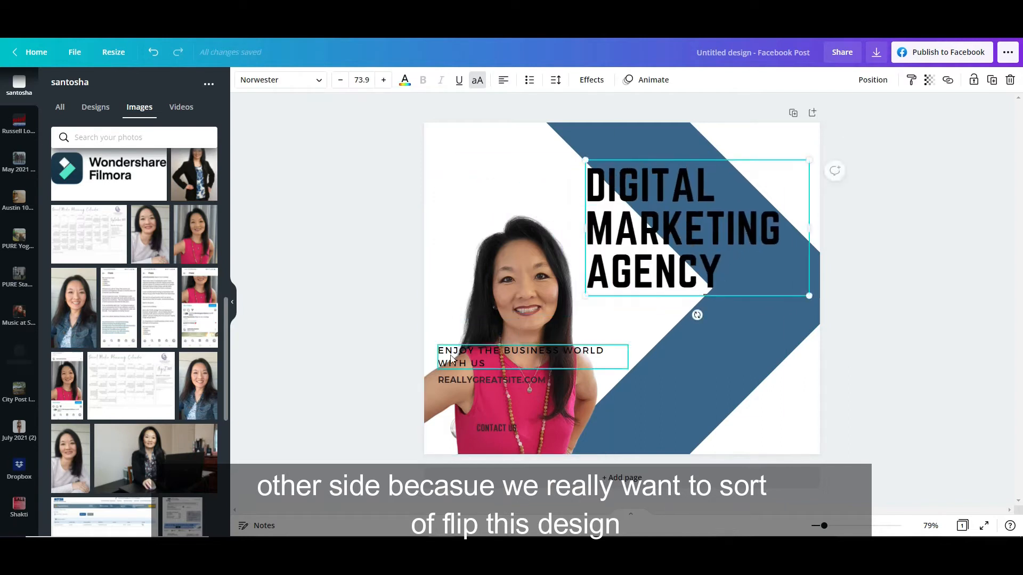
left_click_drag(451, 358, 630, 320)
left_click_drag(453, 380, 651, 352)
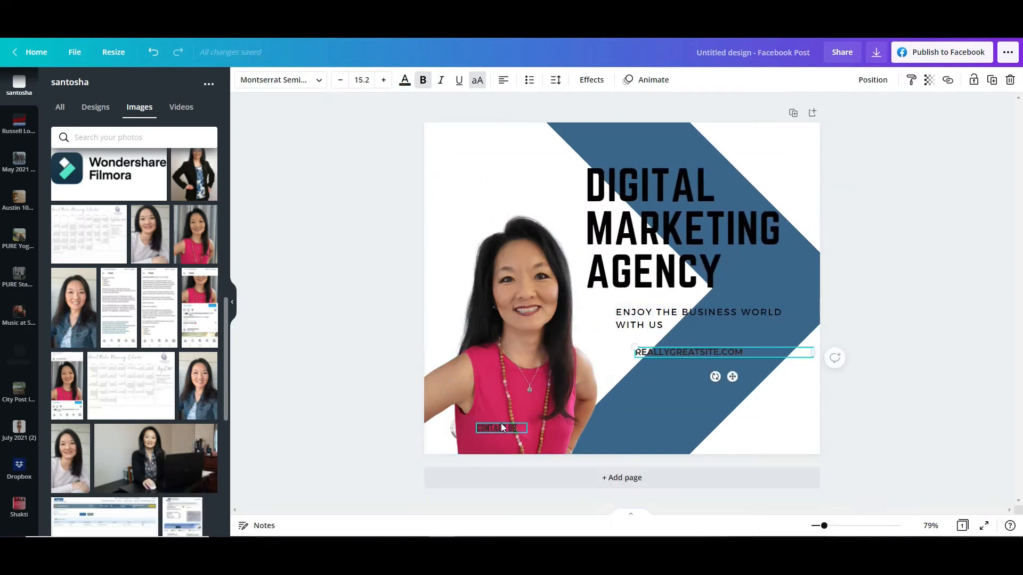
- Clear the Contact Us button and shift the blue and white squares so the blue band runs behind the portrait on the left
mouse_move(462, 405)
left_mouse_down()
mouse_move(586, 382)
mouse_move(449, 400)
mouse_move(463, 411)
left_mouse_up()
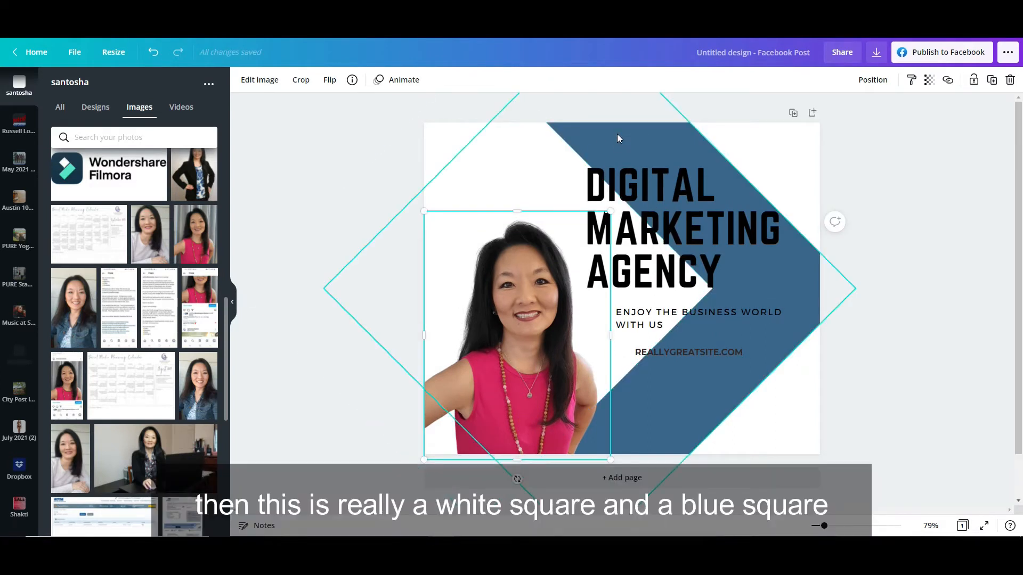
left_click_drag(566, 127, 763, 143)
key("Escape")
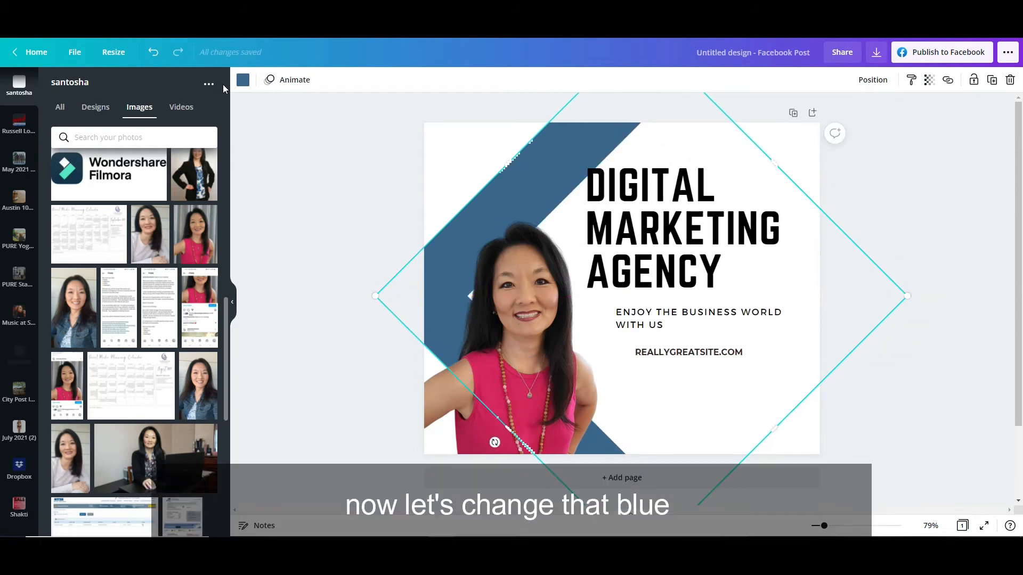
- Recolour the blue square with the pink from the portrait's photo colours, lightened to #DF4674
left_click(243, 80)
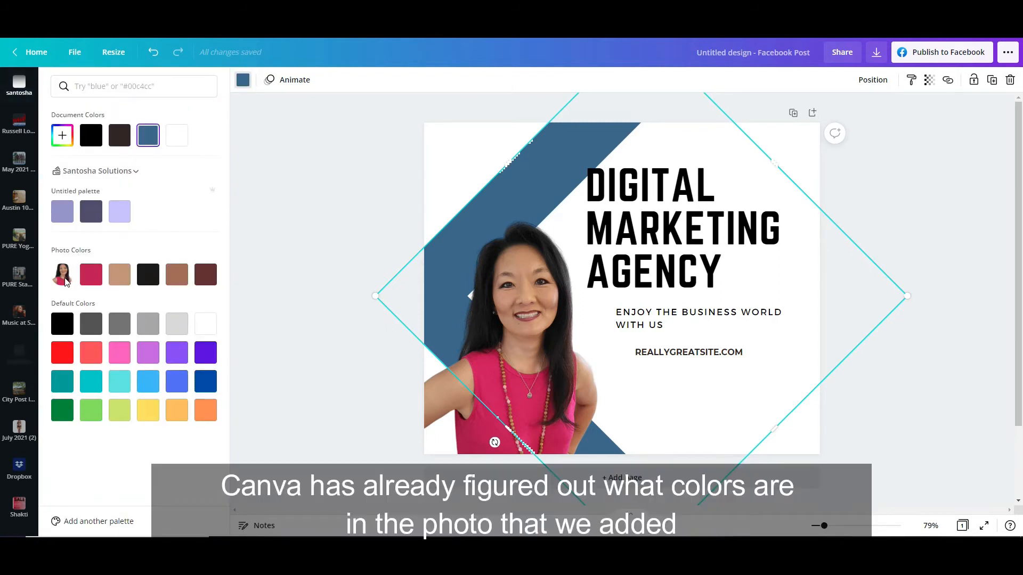
left_click(91, 275)
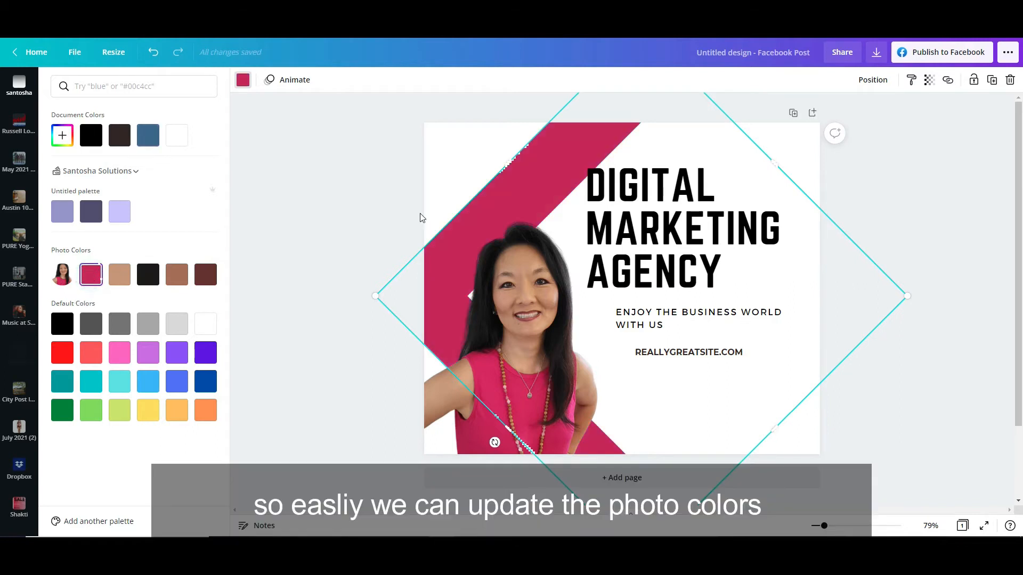
left_click(206, 275)
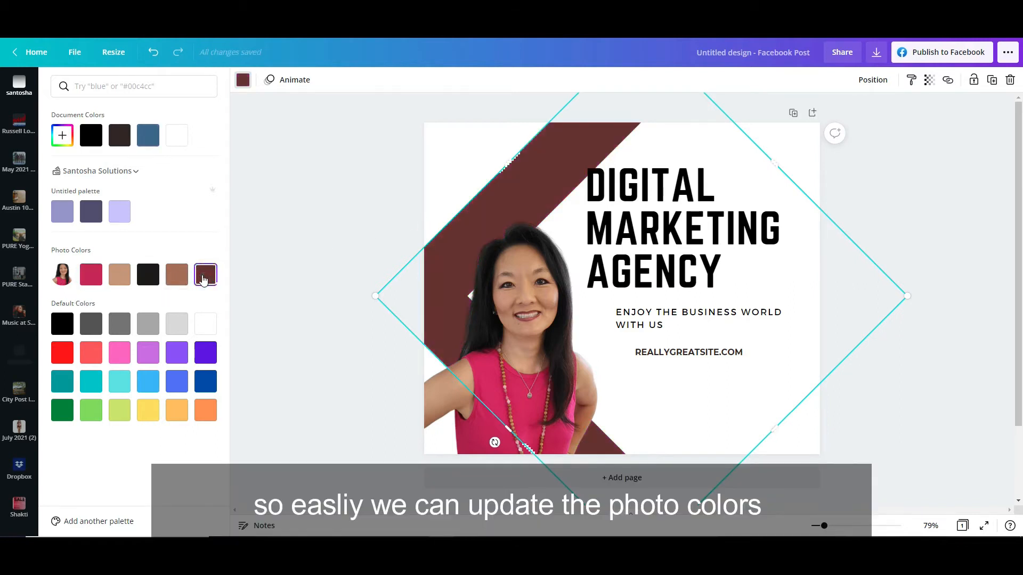
left_click(91, 275)
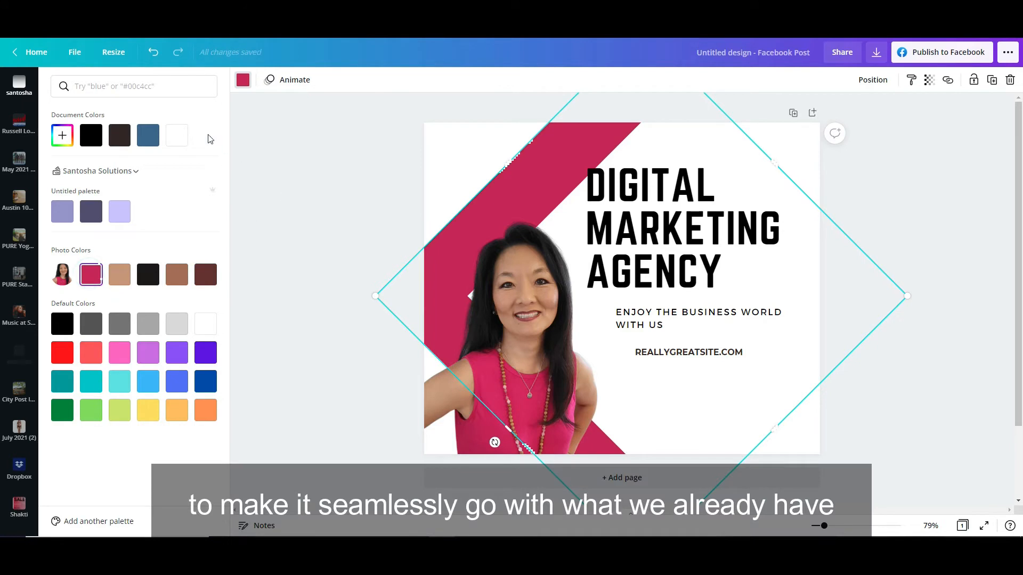
left_click(62, 135)
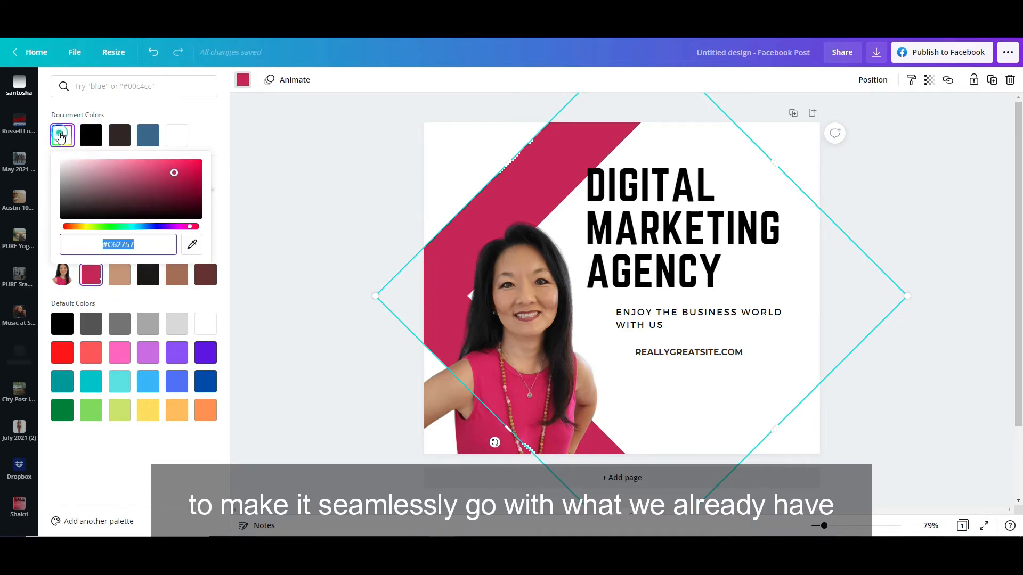
left_click_drag(173, 176, 158, 167)
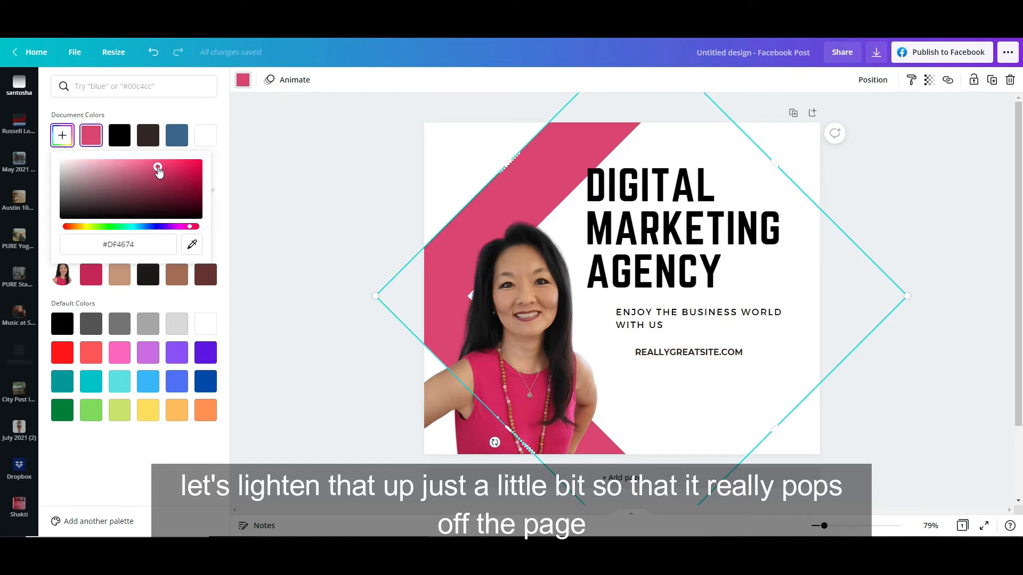
left_click(322, 188)
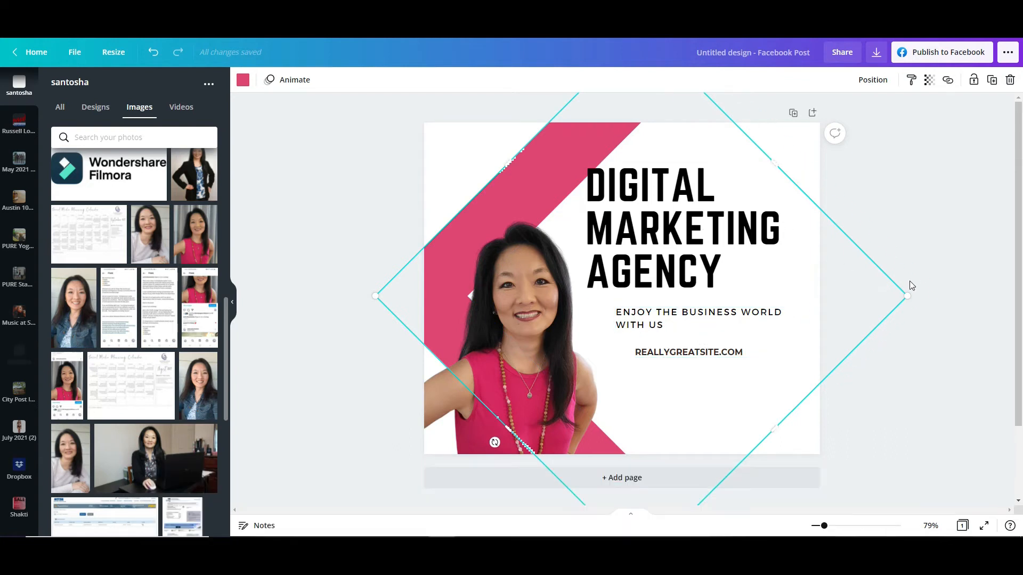
- Lock the white square and the pink square in place
left_click(952, 238)
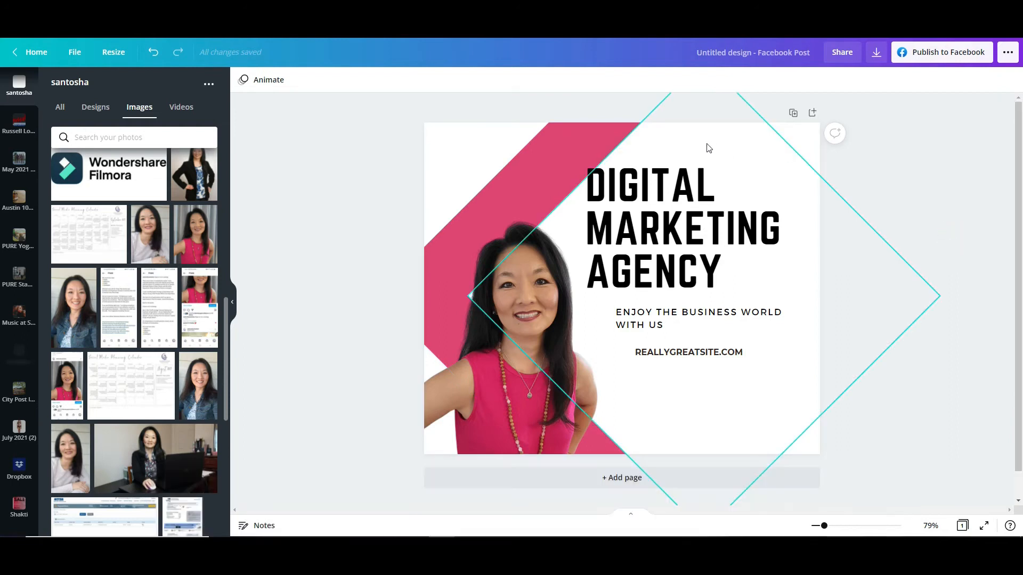
left_click(709, 148)
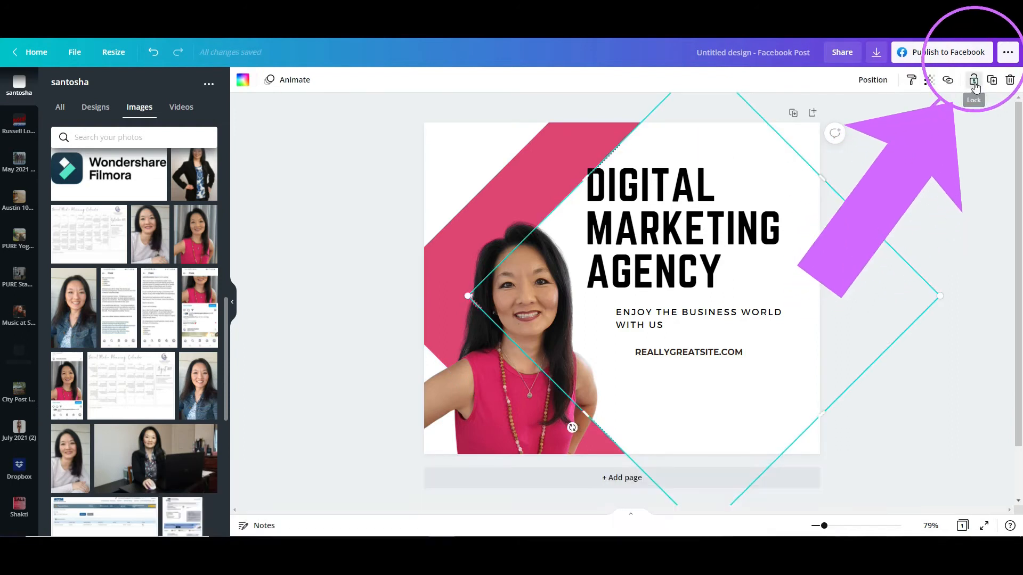
left_click(974, 81)
left_click(556, 167)
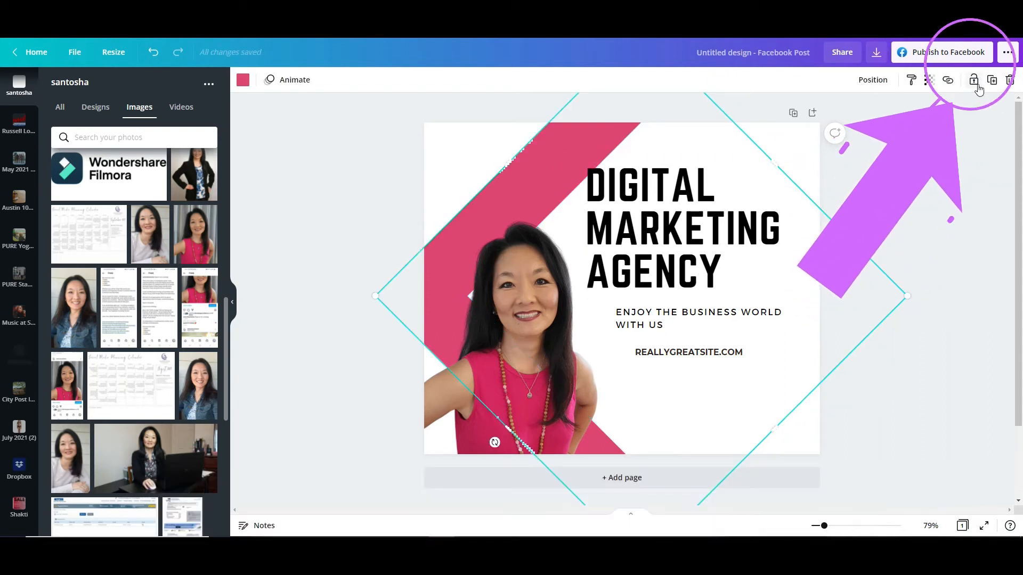
left_click(977, 82)
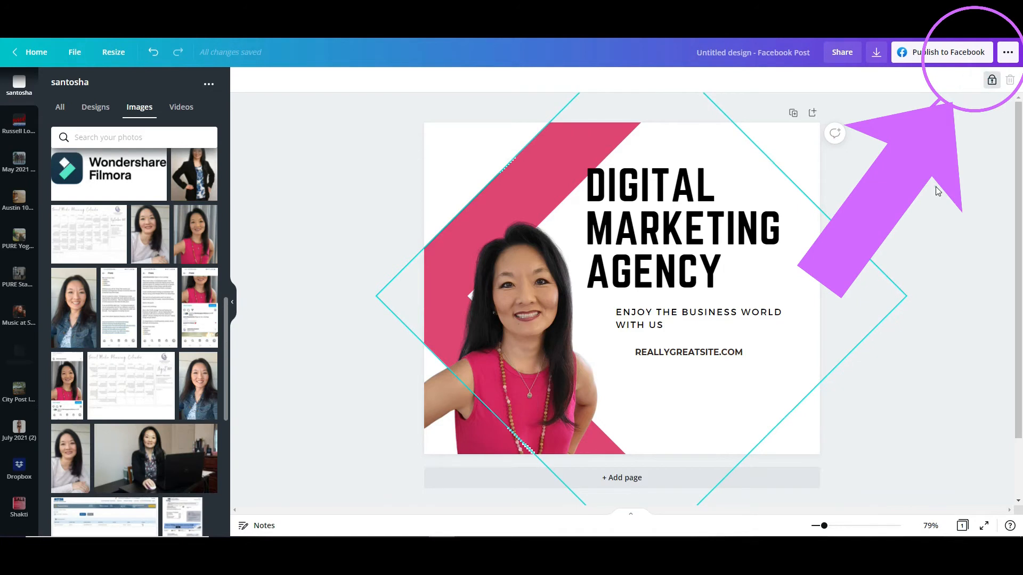
left_click(936, 187)
- Right-justify the headline, tagline and website text together and align their text boxes along the right edge
left_click_drag(932, 161, 669, 373)
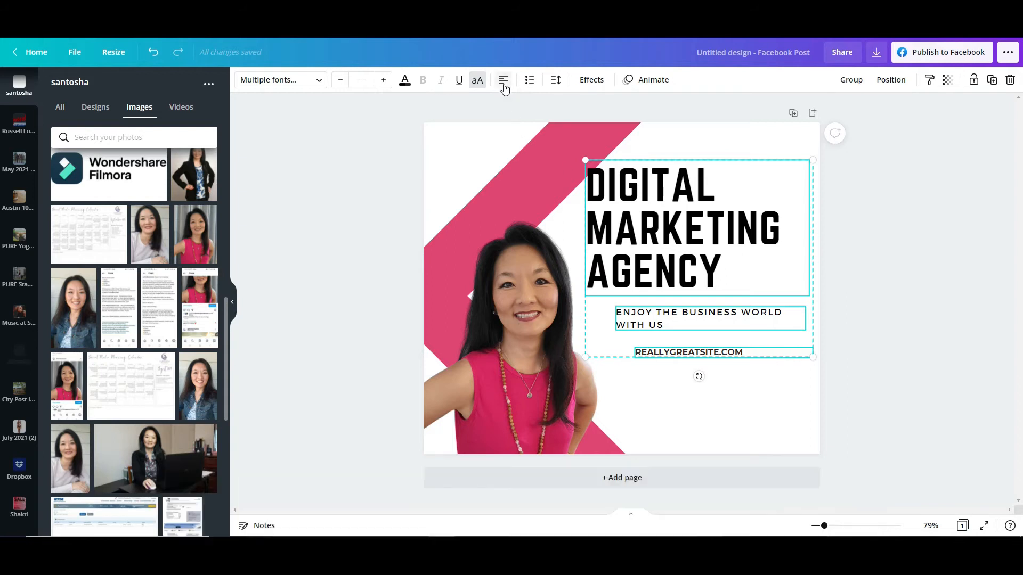
left_click(504, 81)
left_click(504, 82)
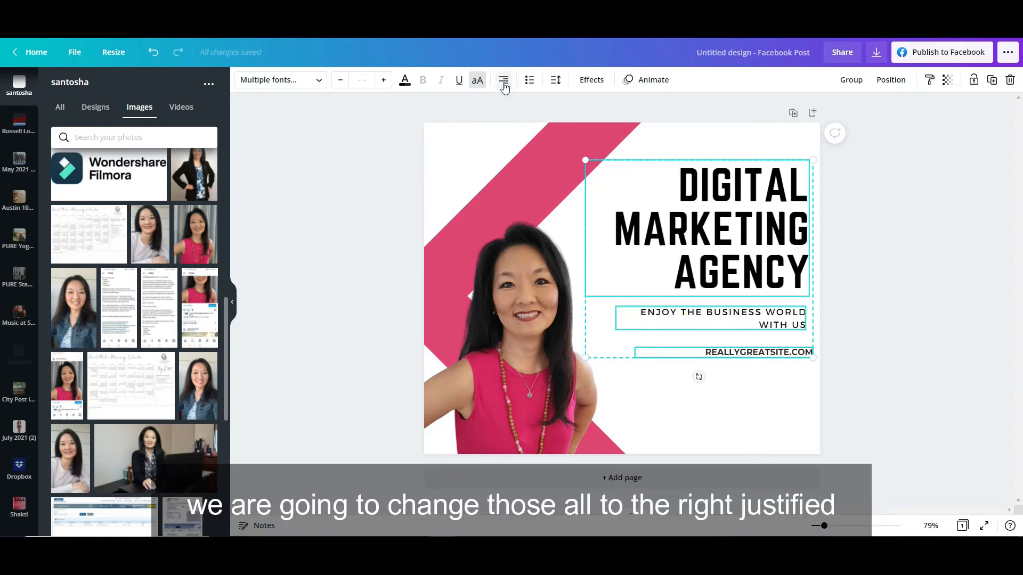
left_click(886, 83)
left_click(848, 230)
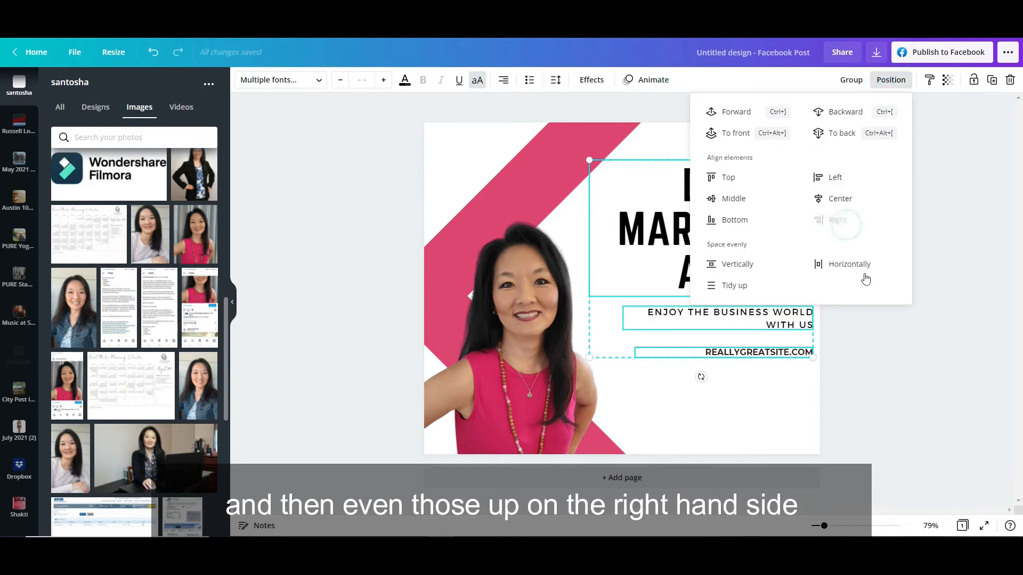
left_click(856, 292)
- Replace the headline with "CREATE STUNNING DESIGNS WITH CANVA" and resize its text box to fit above the tagline
left_click(716, 241)
double_click(717, 241)
key("ctrl+a")
type("CREATE STUNNING DESIGNS WITH CANVA")
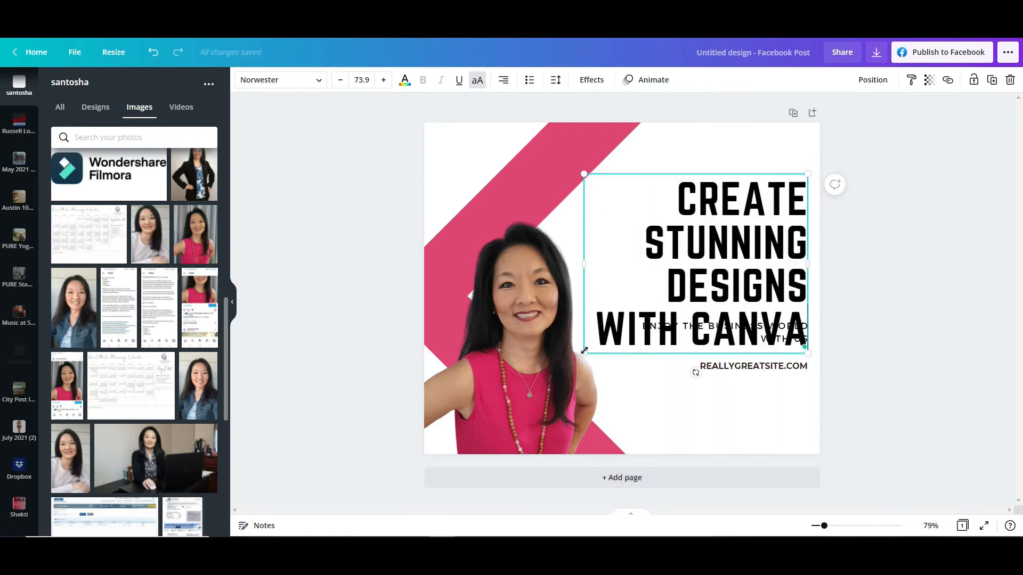
left_click_drag(584, 350, 640, 303)
left_click_drag(635, 244, 617, 245)
- Change the tagline to "GRAPHIC DESIGN MADE EASY" and the website line to "SANTOSHASOLUTIONS.COM"
triple_click(715, 334)
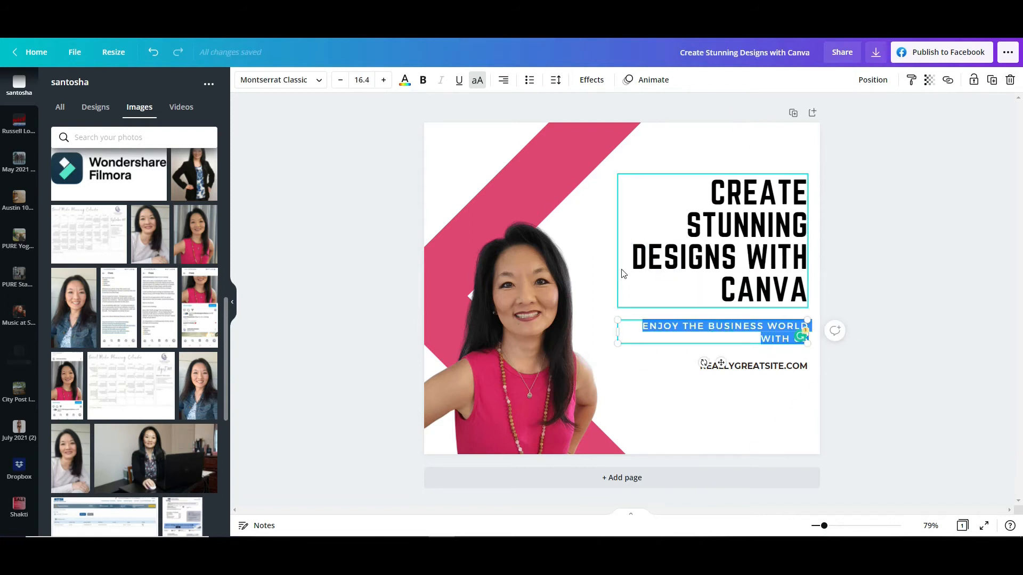
type("GRAPHIC DESIGN MADE EASY")
triple_click(720, 365)
type("SANTOSHASOLUTIONS.COM")
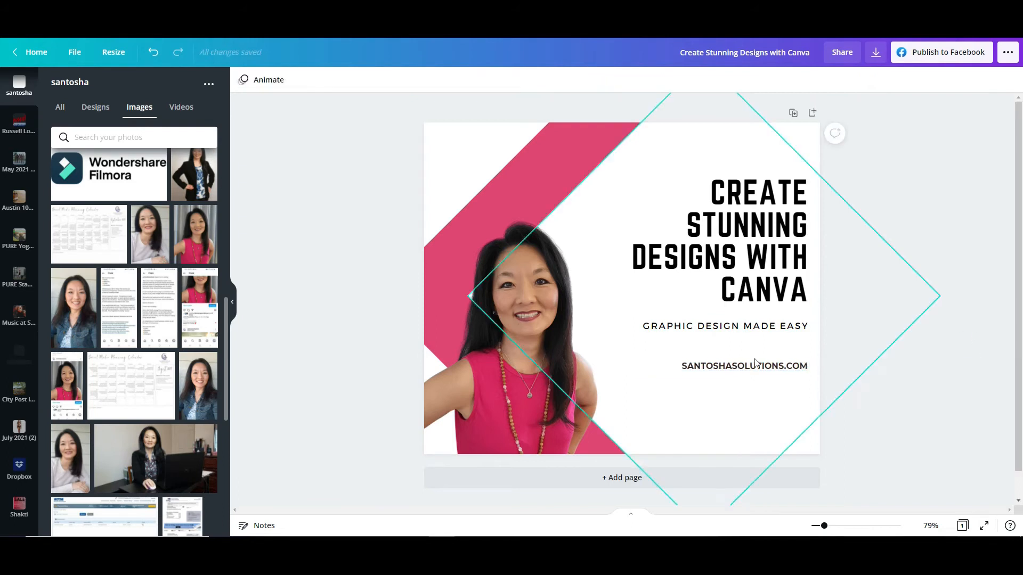
- Enlarge the portrait in the lower-left corner and bring the website line closer to the tagline
left_click(607, 213)
left_click_drag(612, 209, 661, 173)
left_click(322, 271)
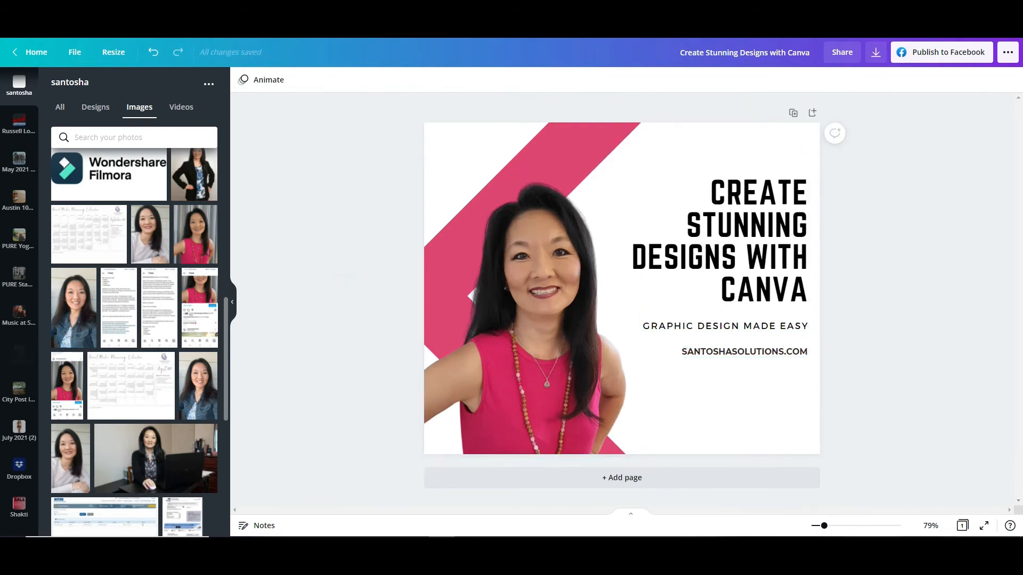
- Add the horizontal purple Santosha Solutions logo and place it below the website line
left_click_drag(40, 215, 51, 393)
scroll(20, 383, "down", 5)
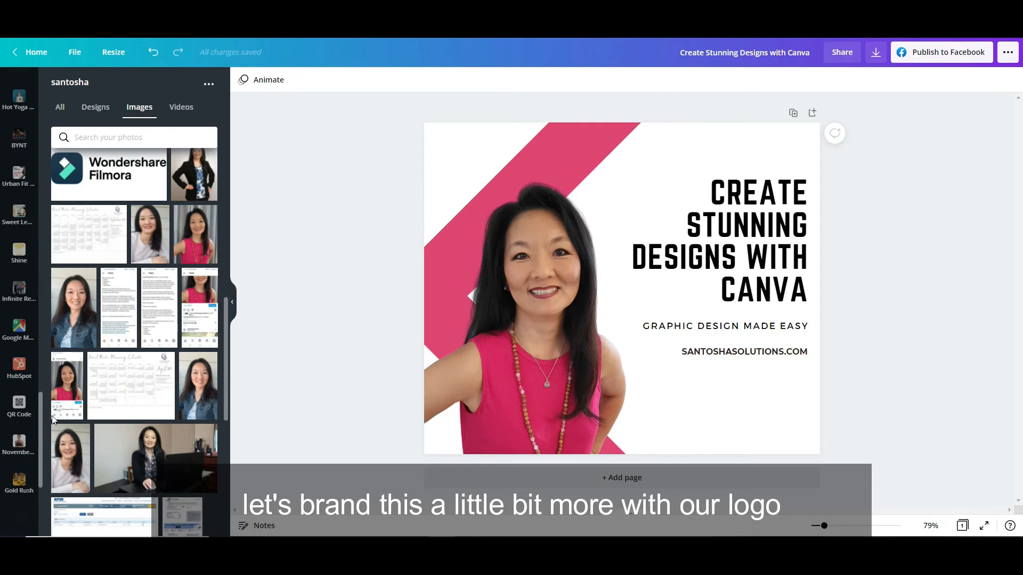
left_click(19, 444)
left_click(146, 315)
left_click_drag(469, 360, 695, 429)
left_click(975, 240)
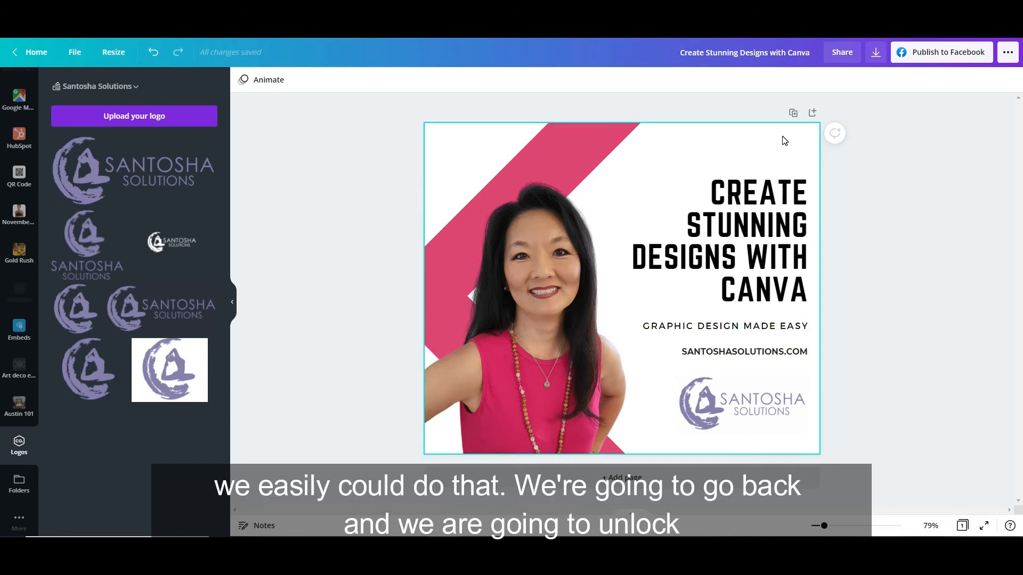
- Unlock the white square and the pink square
left_click(667, 169)
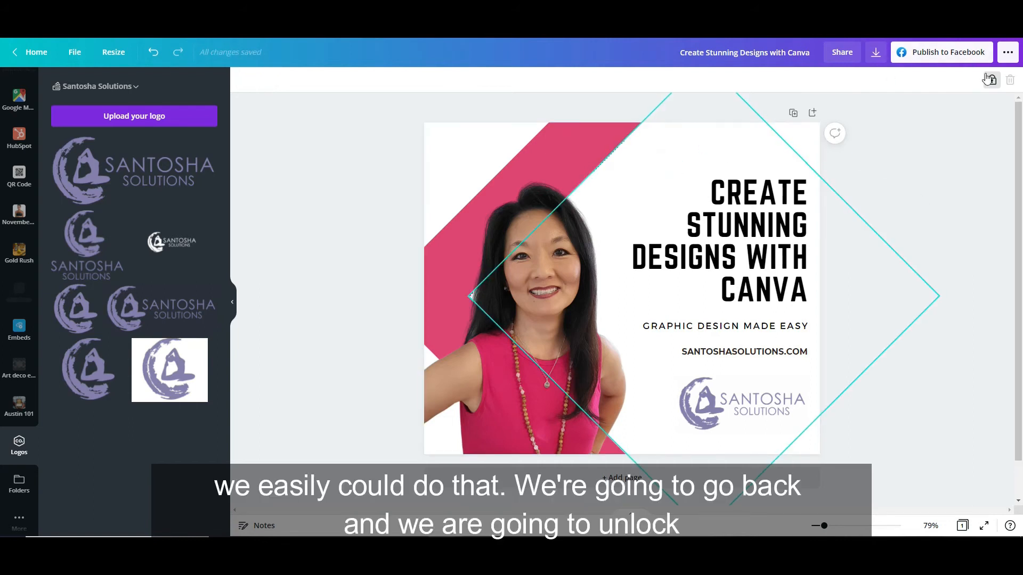
left_click(568, 152)
left_click(991, 83)
left_click(905, 203)
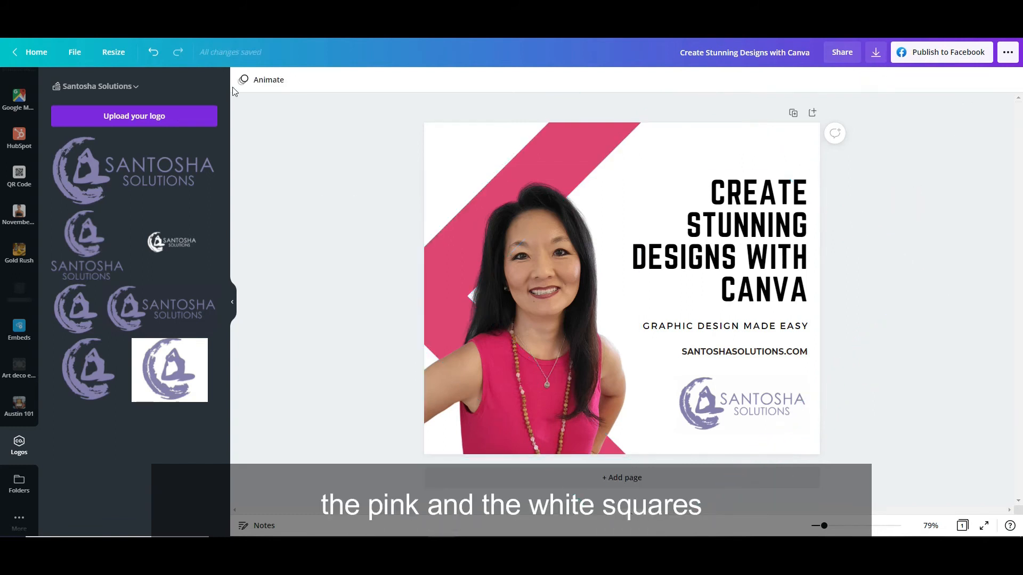
- Create resized copies of the design in the Presentation, Instagram Post and Instagram Story sizes
left_click(111, 57)
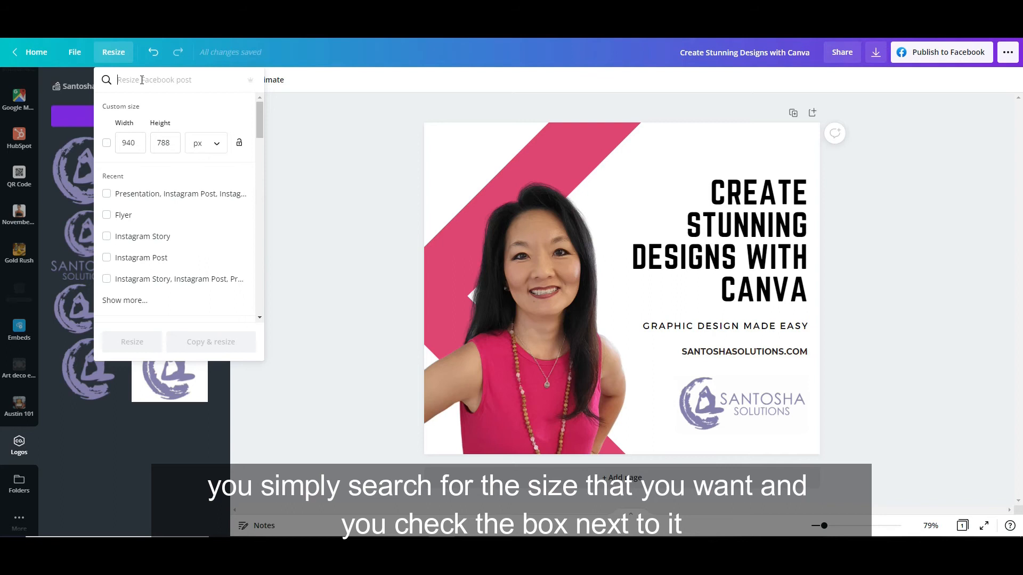
left_click(107, 195)
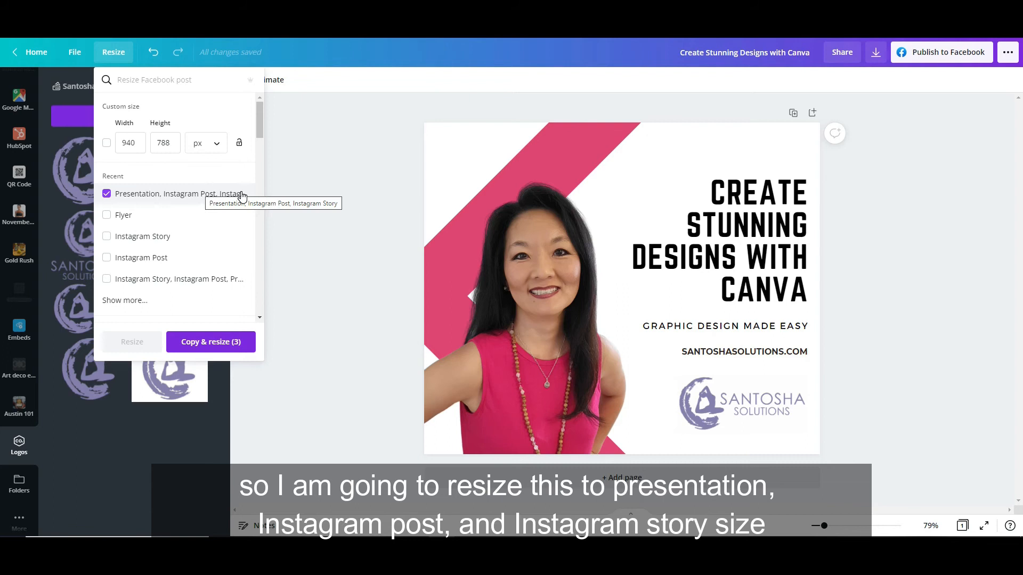
left_click(212, 346)
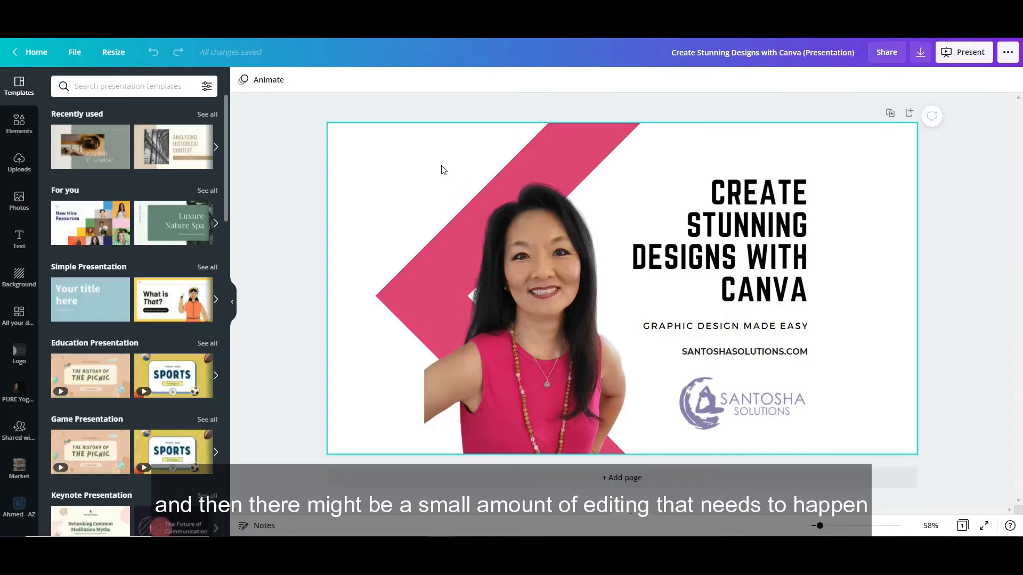
- Shift the portrait and squares to the presentation's left edge and enlarge the portrait to about 764 by 1,019
left_click_drag(492, 113, 442, 341)
left_click(281, 410)
left_click_drag(414, 392, 383, 398)
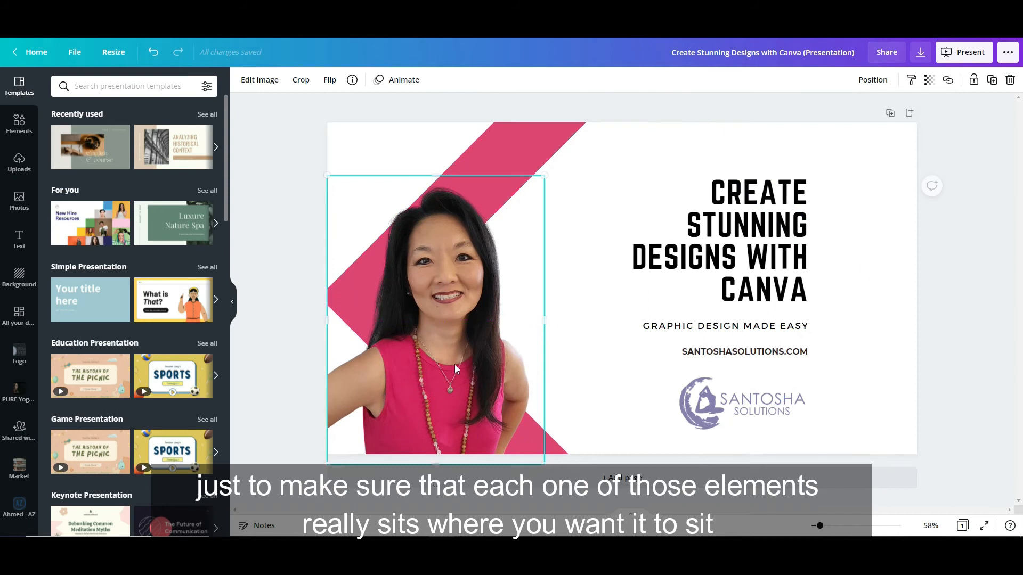
left_click_drag(544, 176, 559, 174)
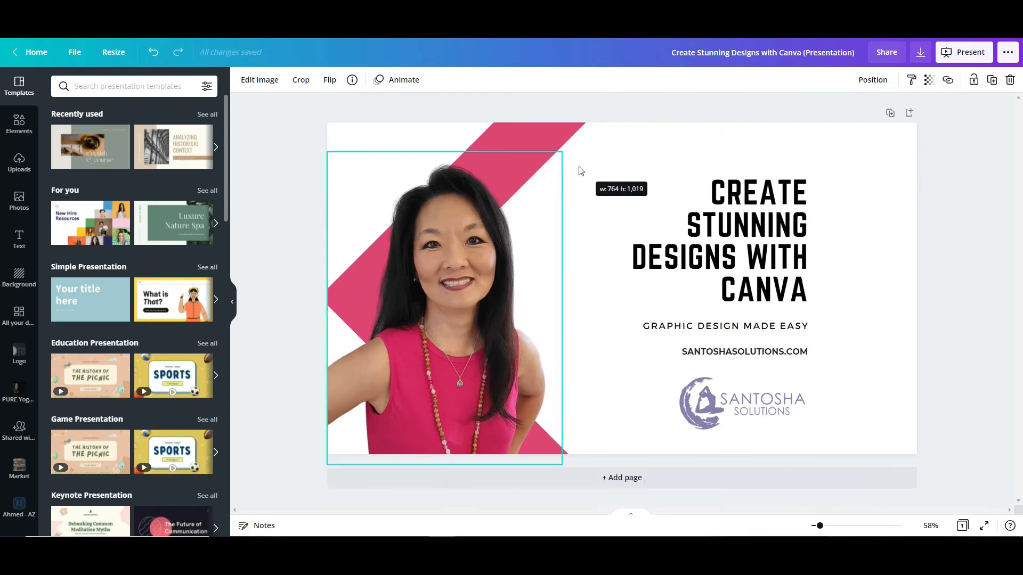
- Lock the white square and the pink square in the presentation
left_click(852, 266)
left_click(969, 88)
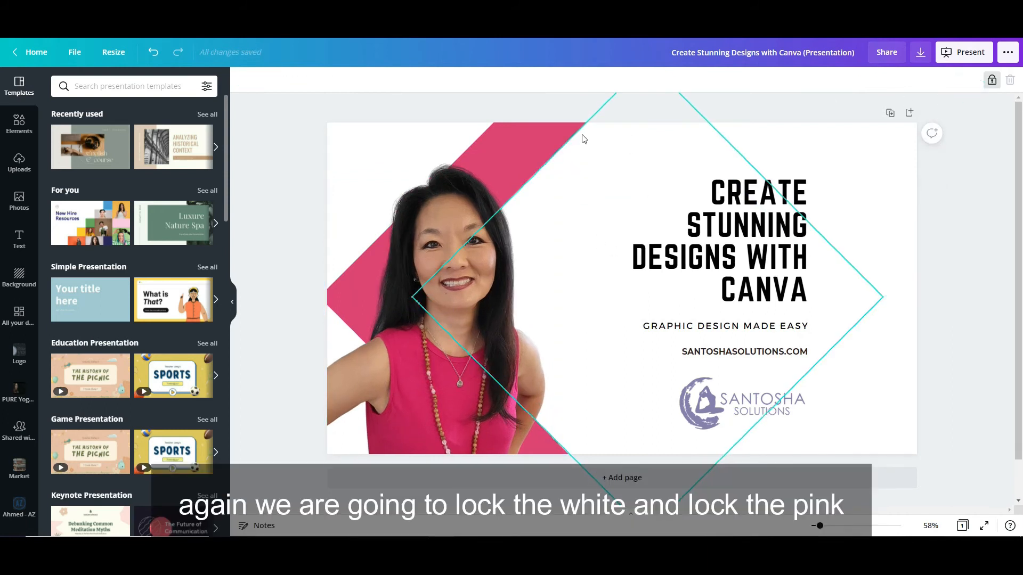
left_click(536, 142)
left_click(974, 82)
left_click(874, 189)
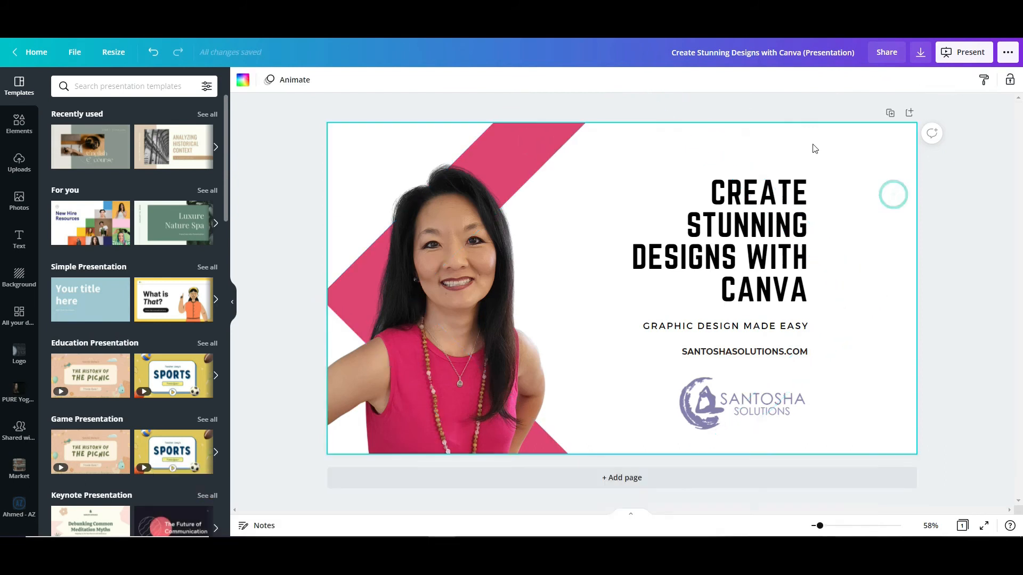
- Enlarge the headline, tagline and website text together, shift them toward the slide's right edge, and reposition the logo beneath the website line
left_click_drag(618, 131, 818, 358)
left_click_drag(808, 173, 901, 150)
left_click_drag(785, 188, 807, 207)
left_click_drag(743, 403, 773, 415)
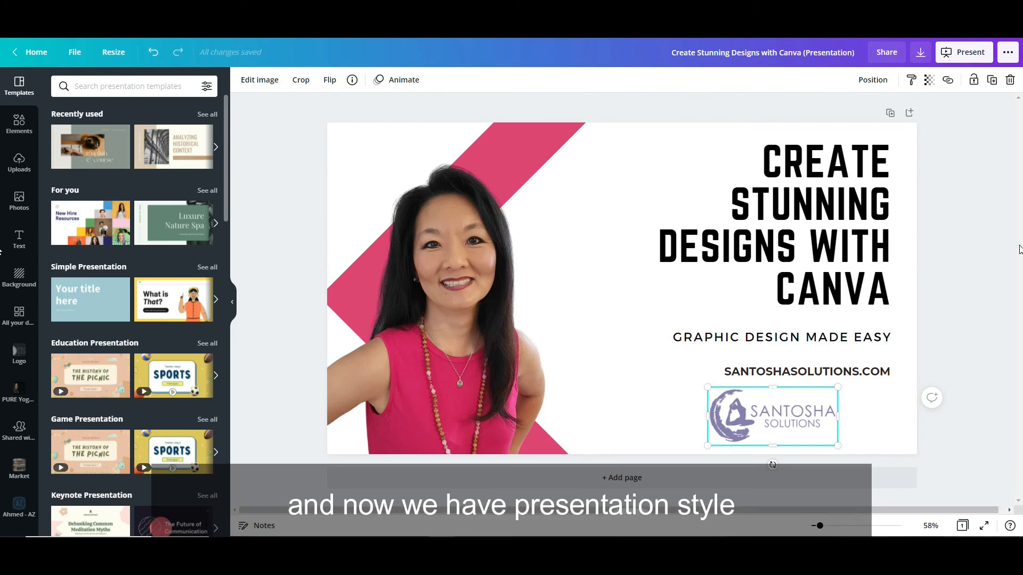
left_click(945, 283)
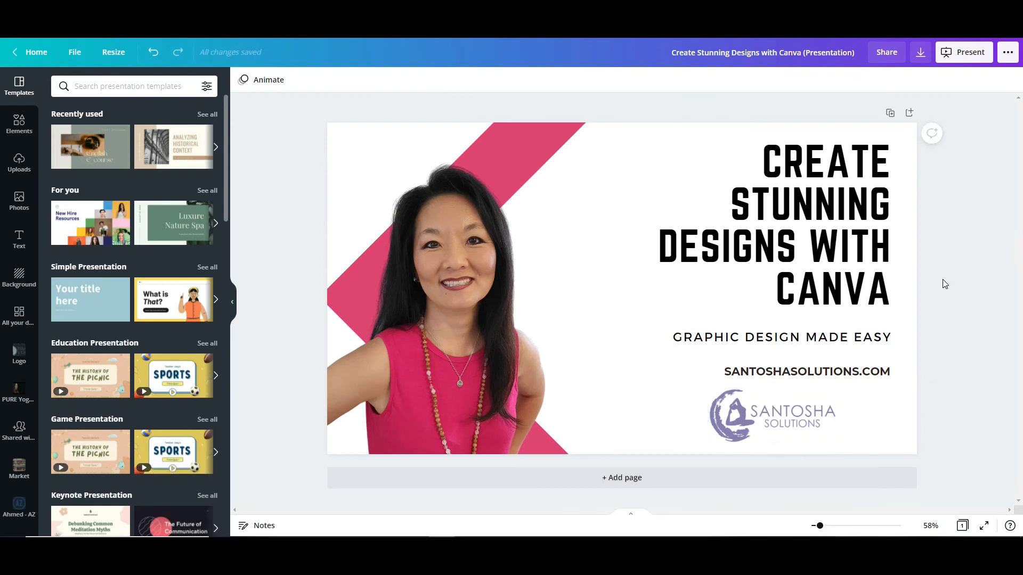